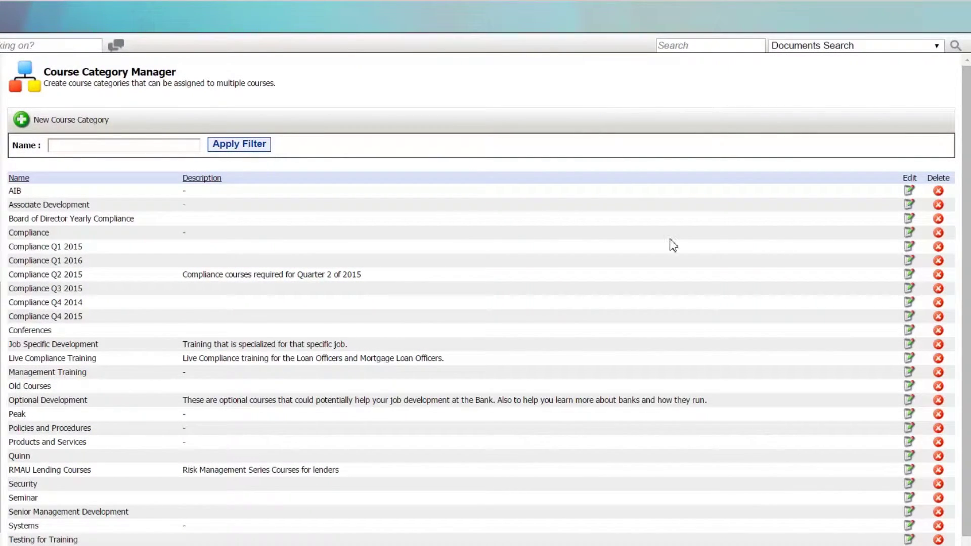
# Step: Scroll the category list down toward the Safe Deposit Boxes Training Course
pyautogui.scroll(-1, 764, 331)
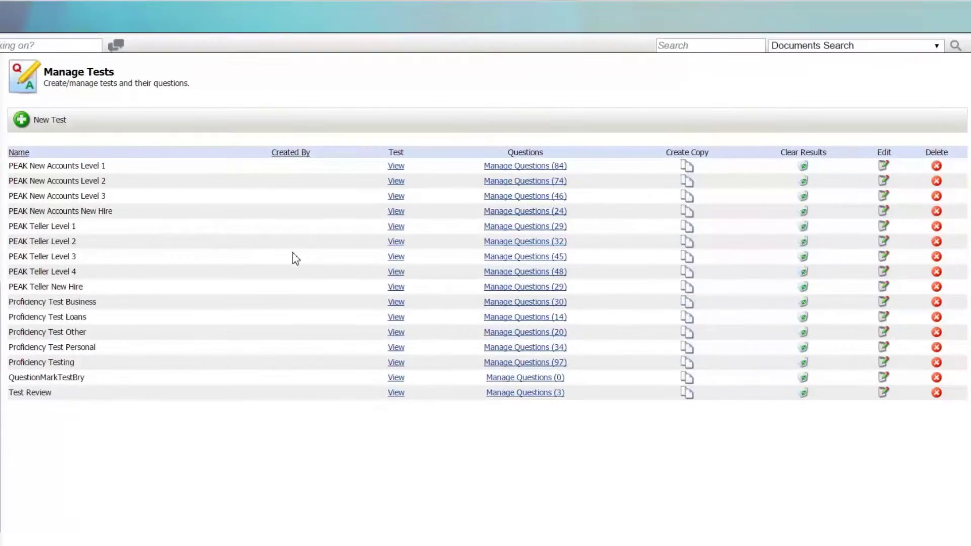
# Step: Open and scroll through the PEAK New Accounts Level 1 test questions
pyautogui.click(494, 167)
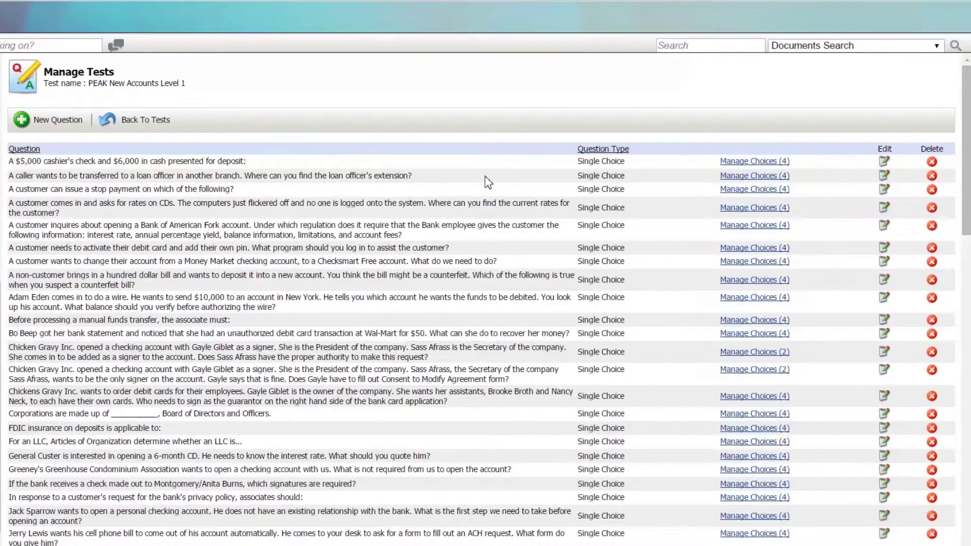
pyautogui.scroll(-2, 489, 182)
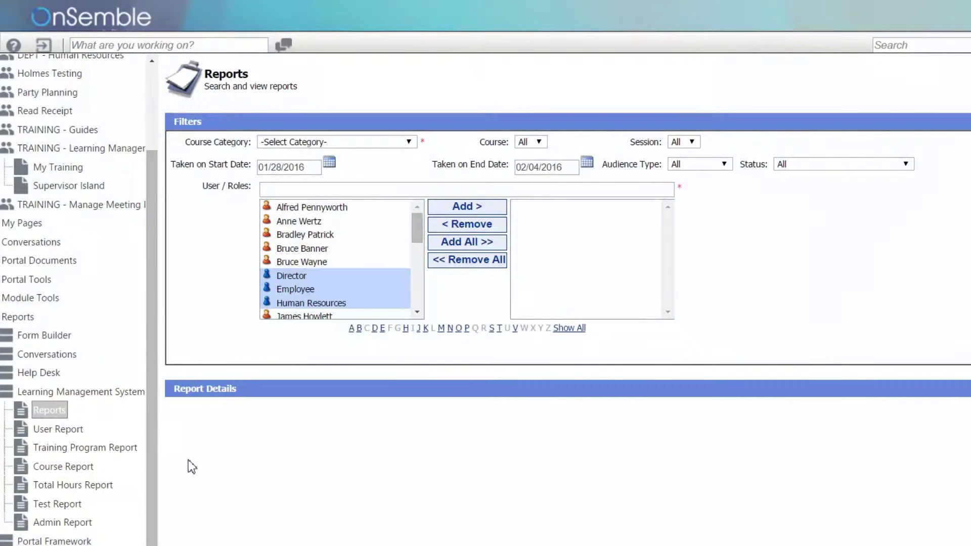
# Step: View the User, Training Program, Course, Total Hours, Test and Admin reports in turn
pyautogui.click(80, 431)
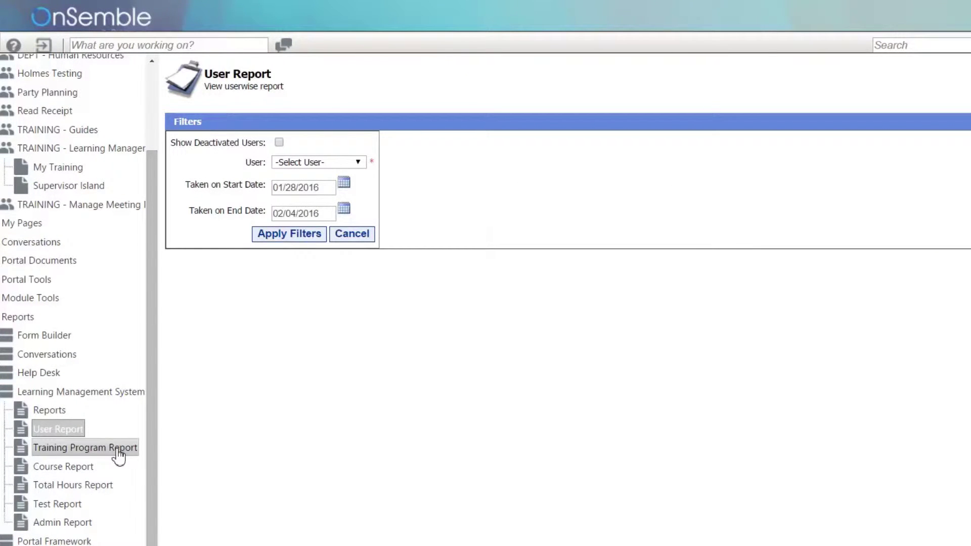
pyautogui.click(118, 450)
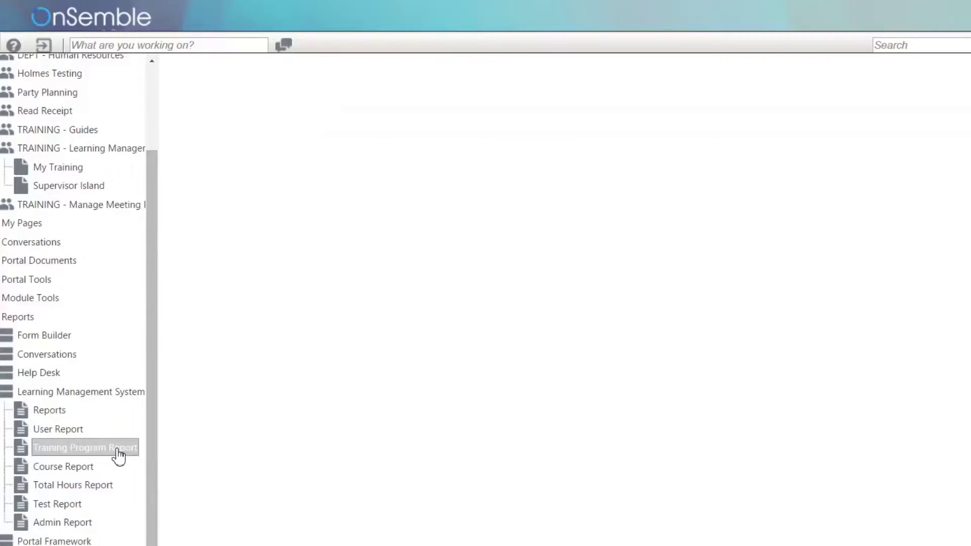
pyautogui.click(92, 470)
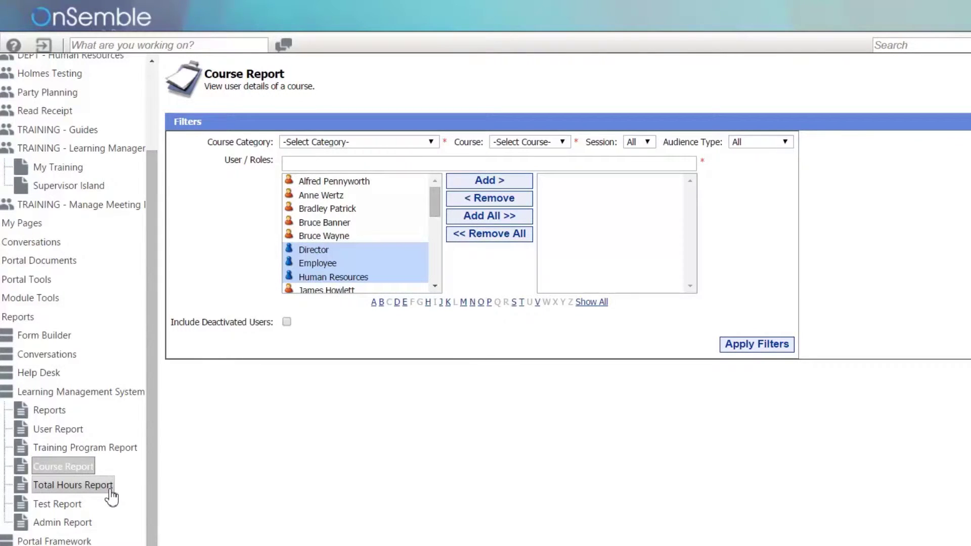
pyautogui.click(108, 489)
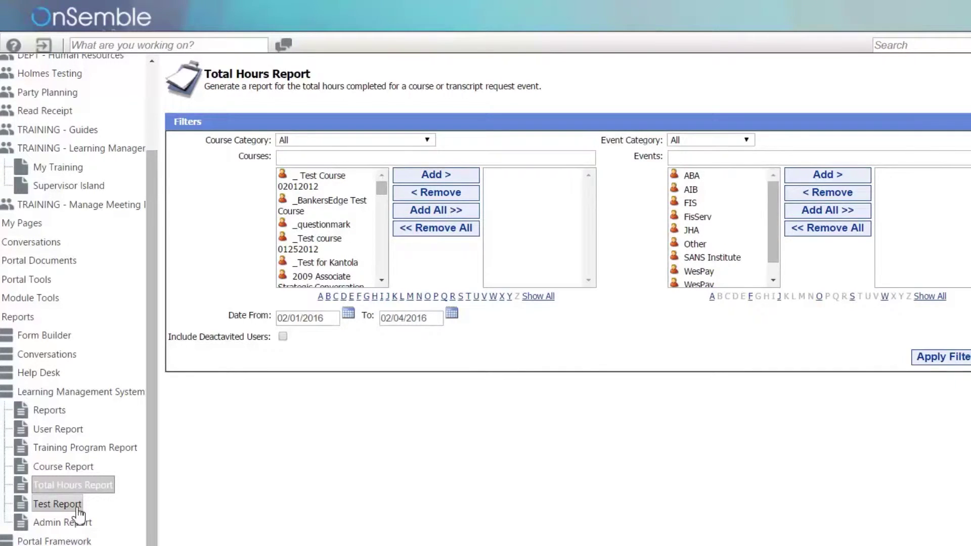
pyautogui.click(79, 505)
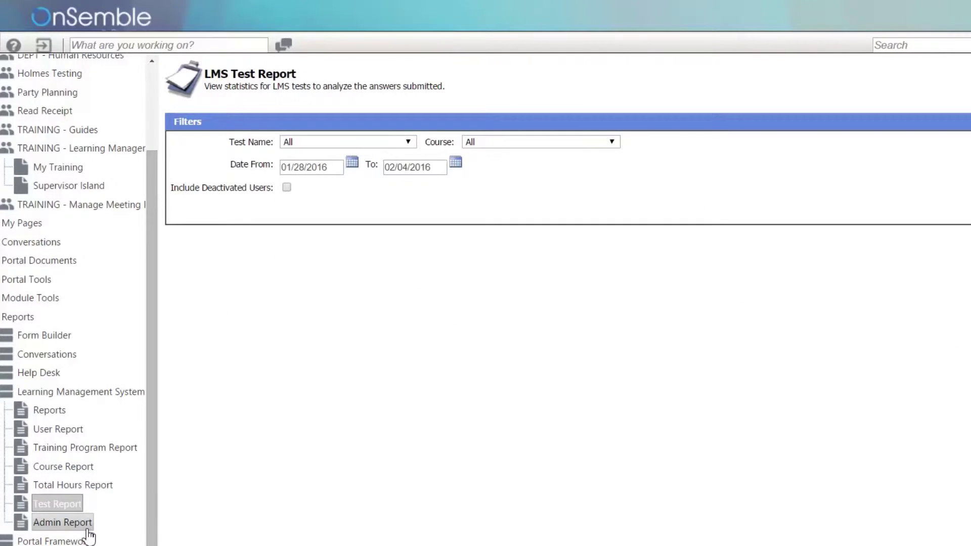
pyautogui.click(87, 527)
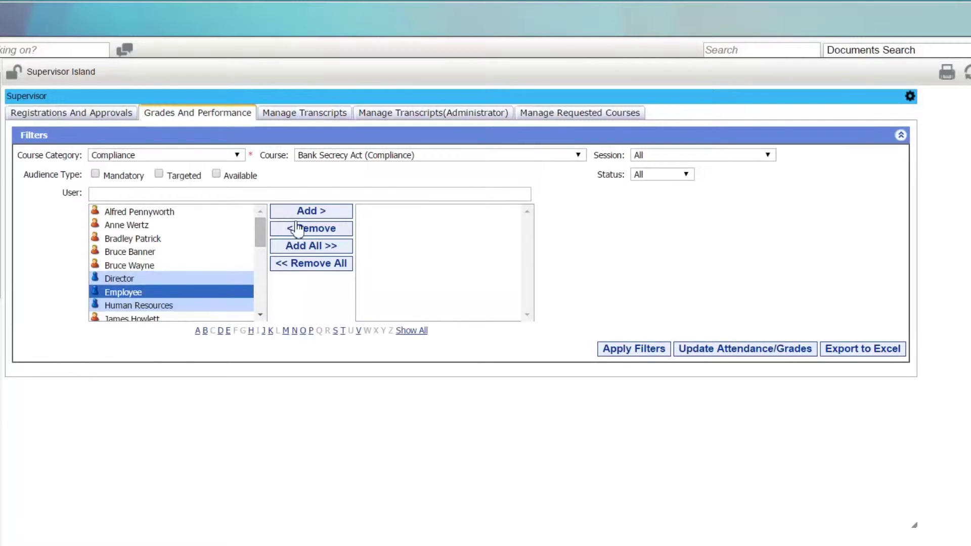
# Step: Approve the Management Training registration and run the Bank Secrecy Act report for the Employee role
pyautogui.click(303, 210)
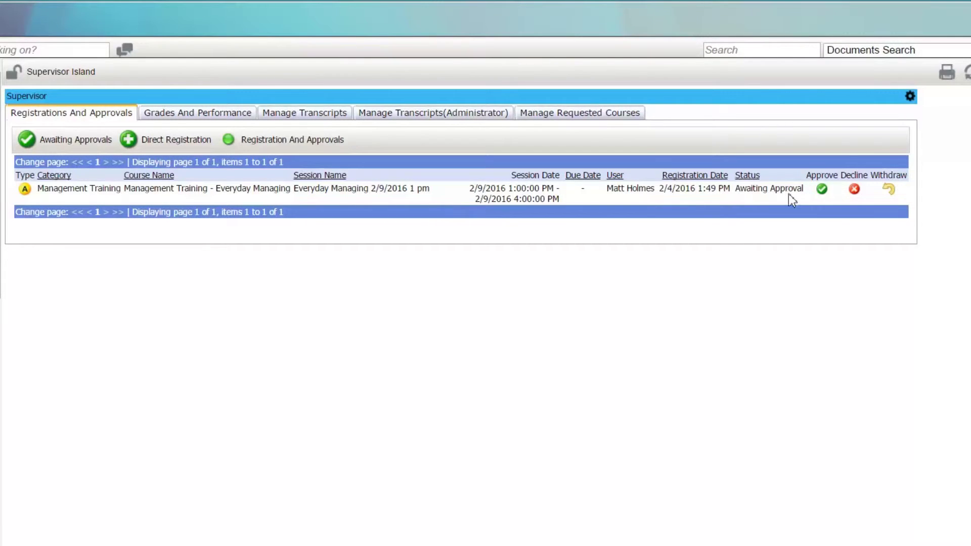
pyautogui.click(821, 194)
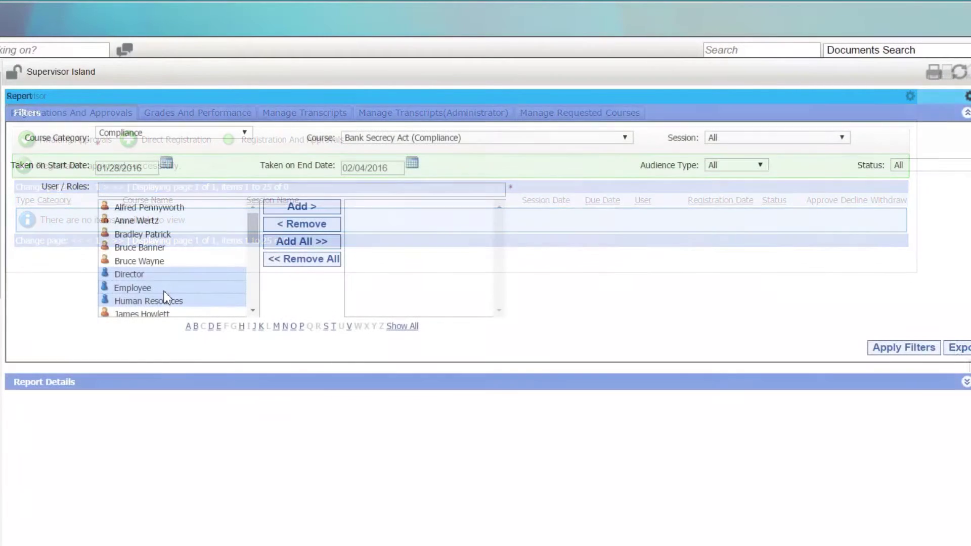
pyautogui.click(164, 290)
pyautogui.click(318, 206)
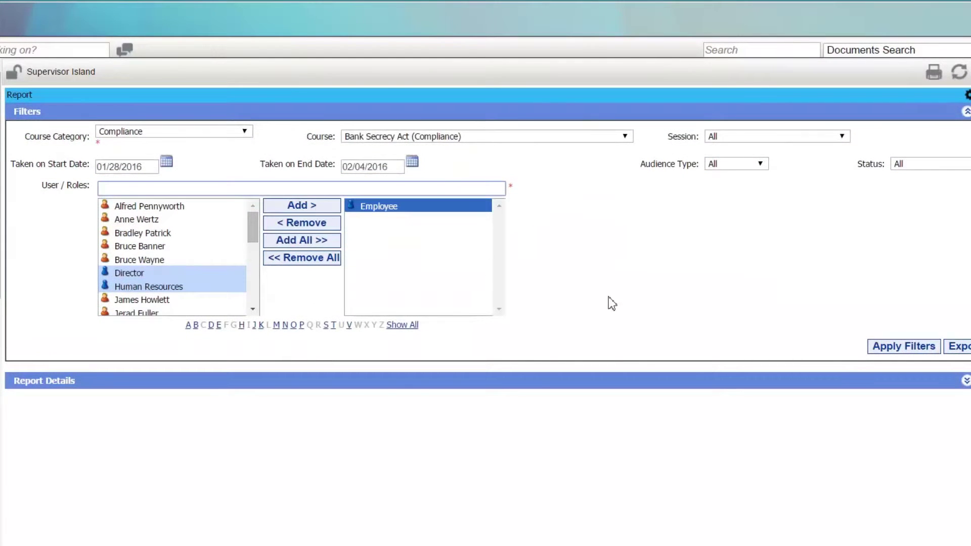
pyautogui.click(892, 349)
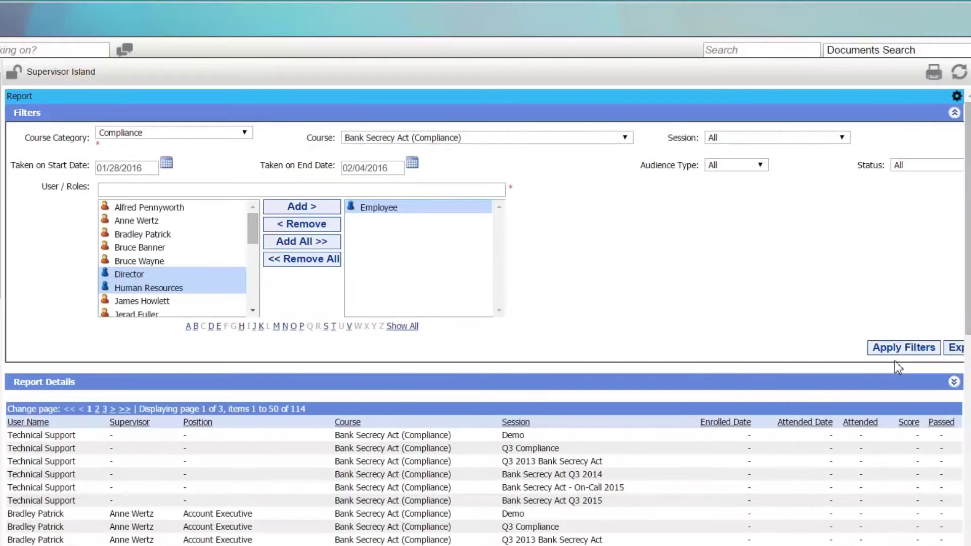
pyautogui.scroll(-5, 785, 344)
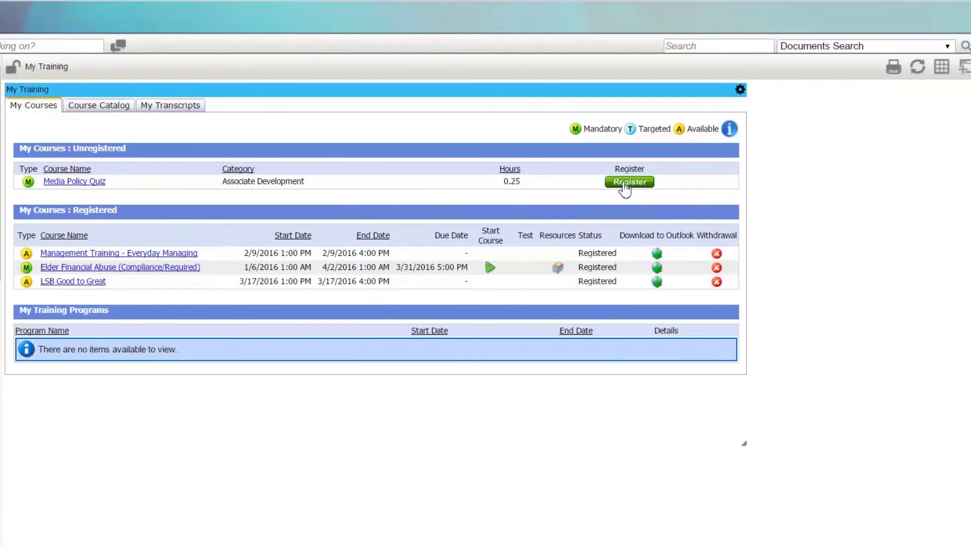
# Step: Register for the Media Policy Quiz session and close the confirmation
pyautogui.click(626, 184)
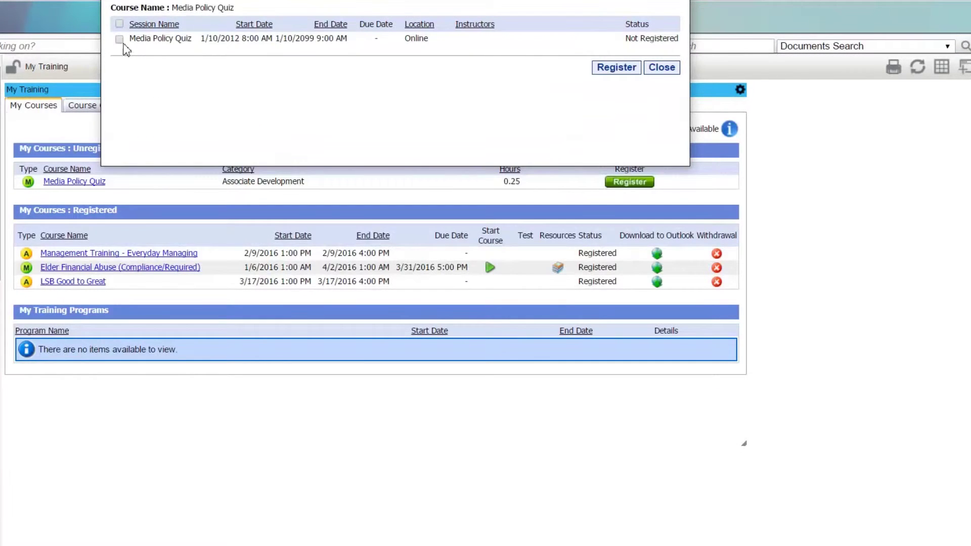
pyautogui.click(119, 39)
pyautogui.click(615, 74)
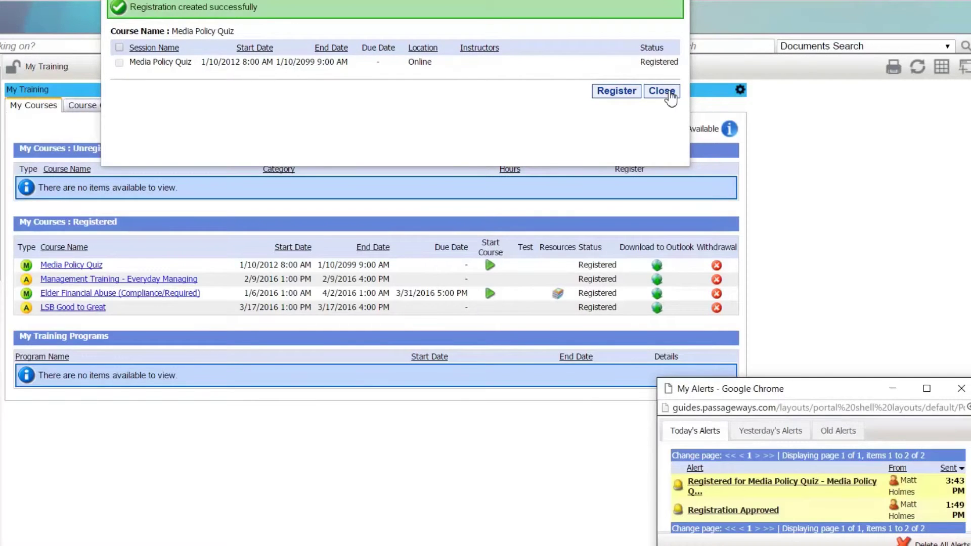
pyautogui.click(670, 94)
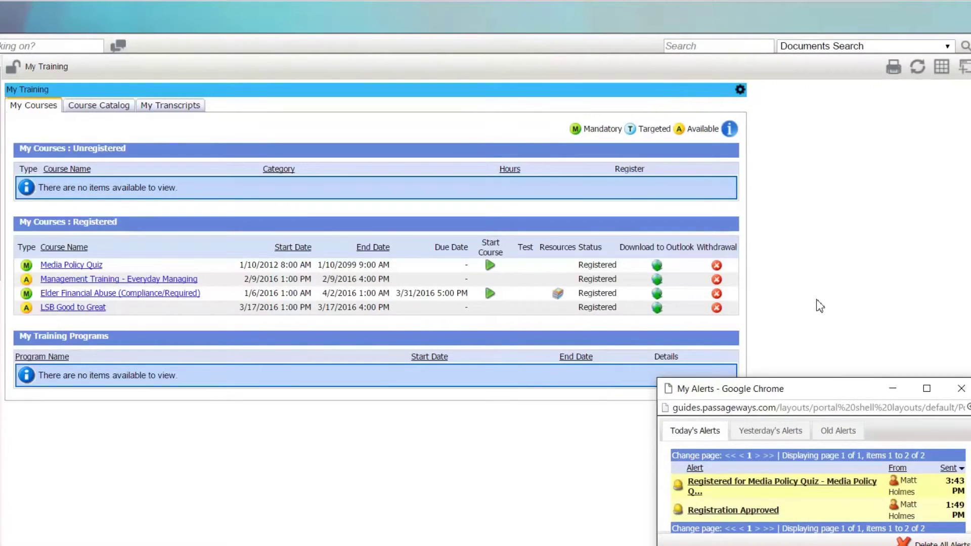
# Step: Open a New Transcript Request form from My Transcripts and scroll through it
pyautogui.click(172, 105)
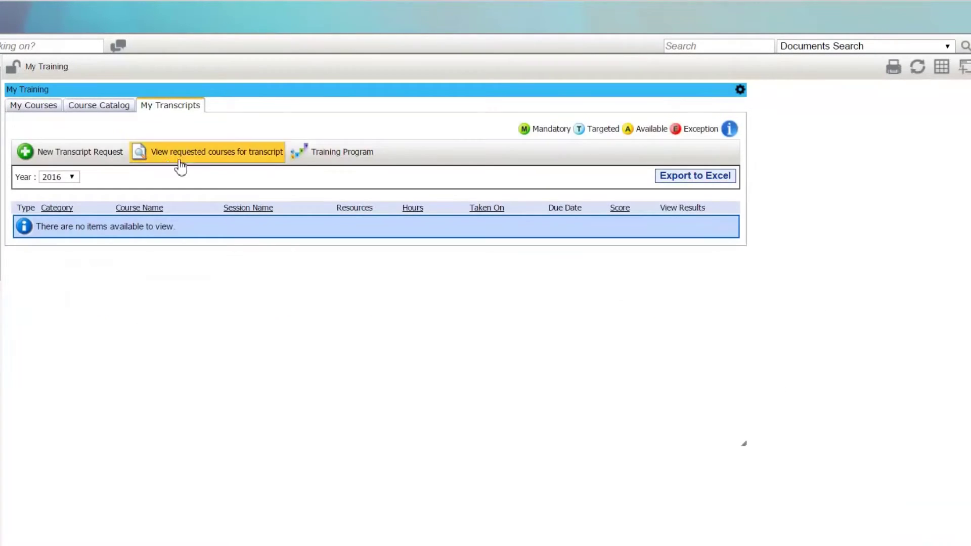
pyautogui.click(115, 156)
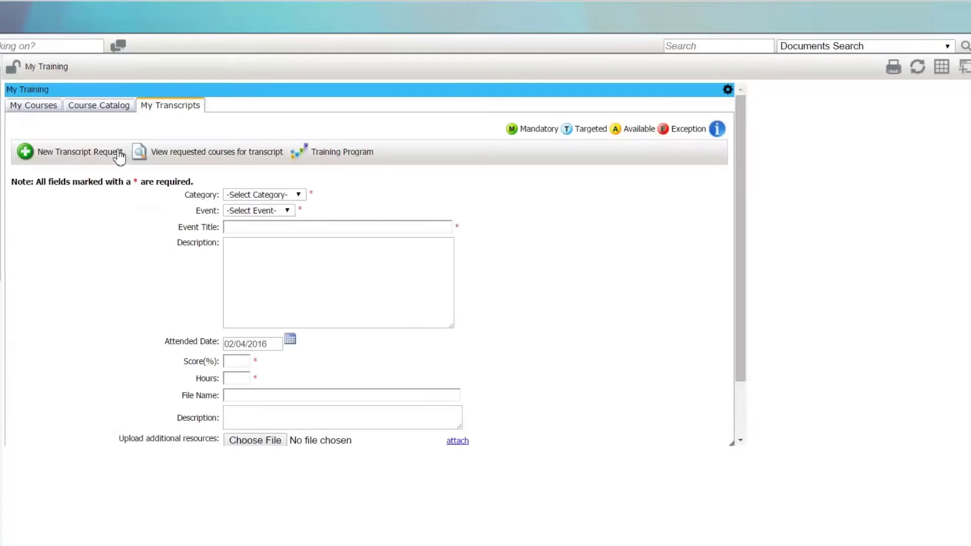
pyautogui.scroll(-1, 586, 384)
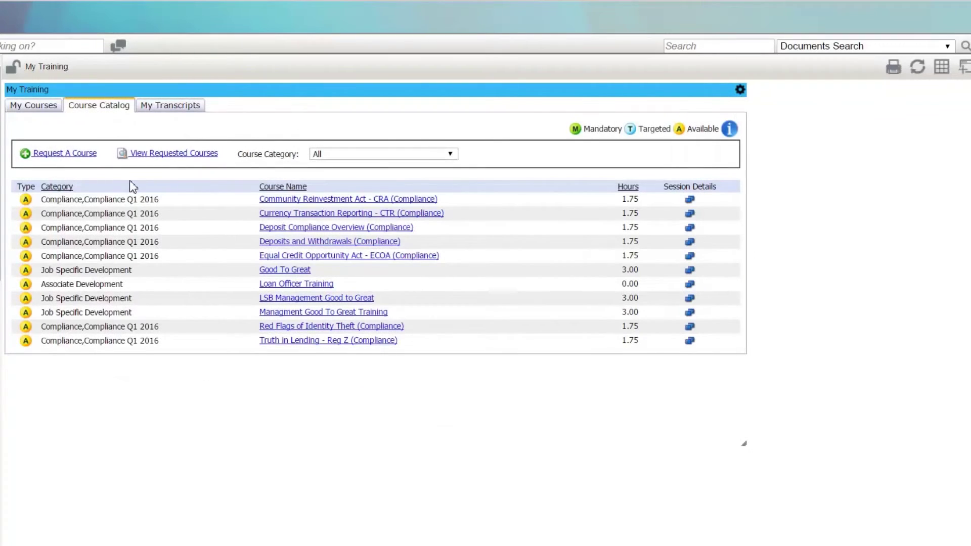
# Step: Open the blank Request A Course popup from the Course Catalog
pyautogui.click(80, 156)
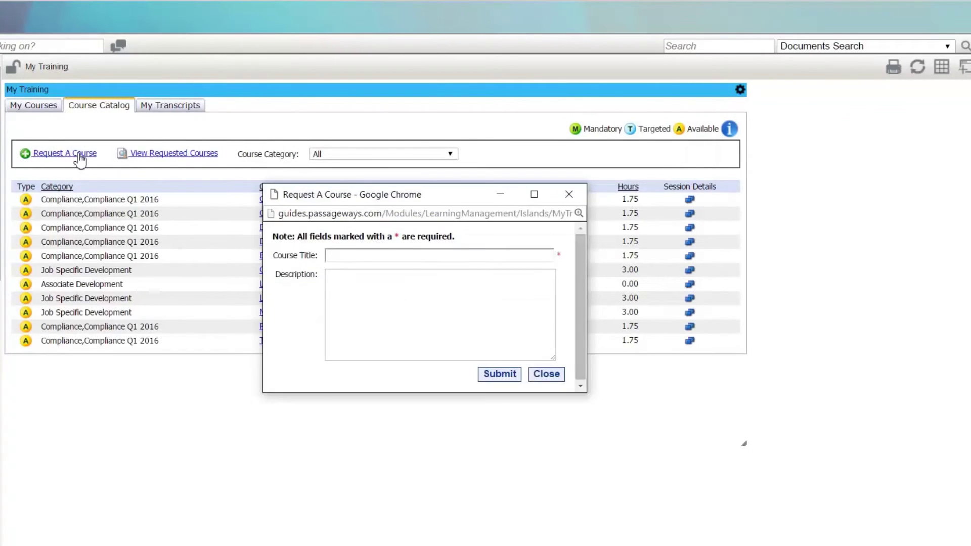